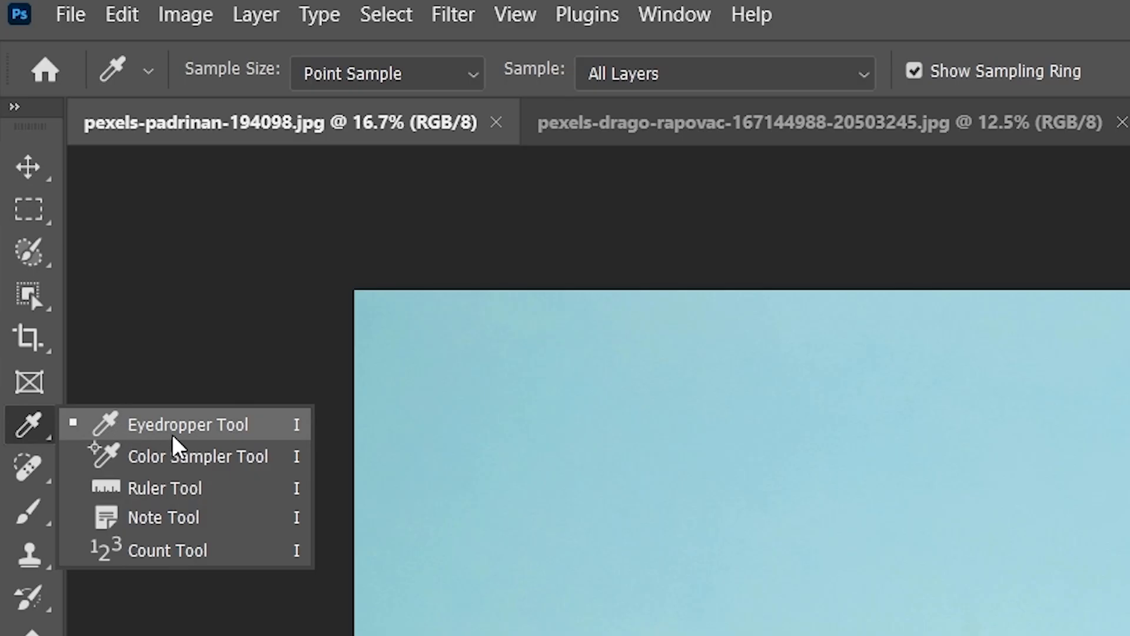
Step: Activate the Color Sampler Tool and place the first color sampler on the yellow pencil
{"action": "left_click", "coordinate": [204, 470]}
{"action": "right_click", "coordinate": [22, 427]}
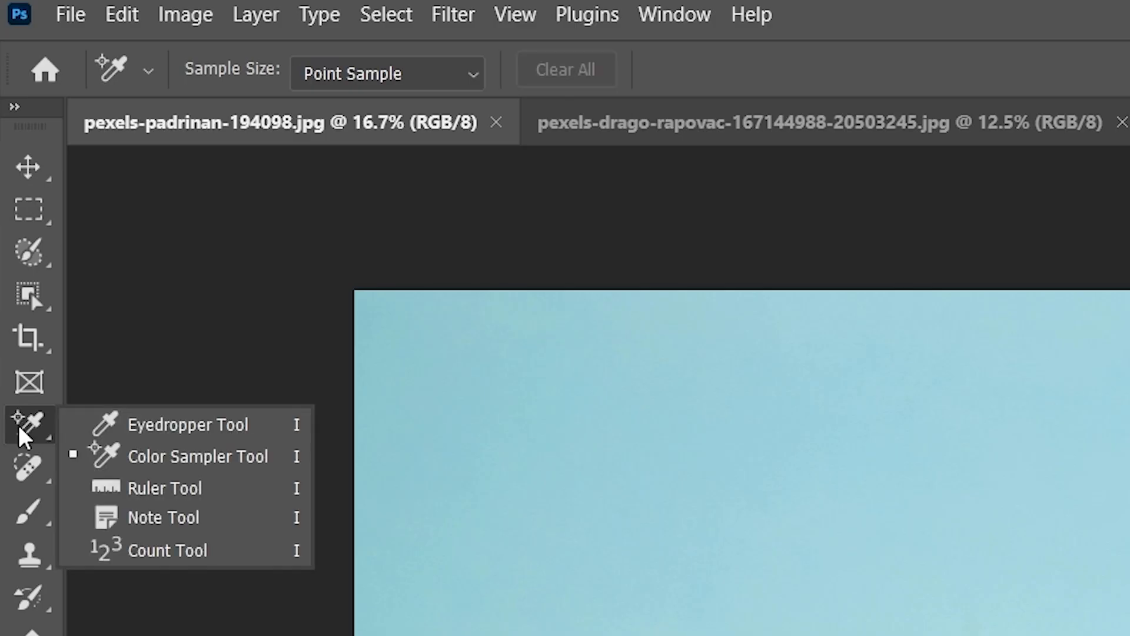
{"action": "left_click", "coordinate": [147, 468]}
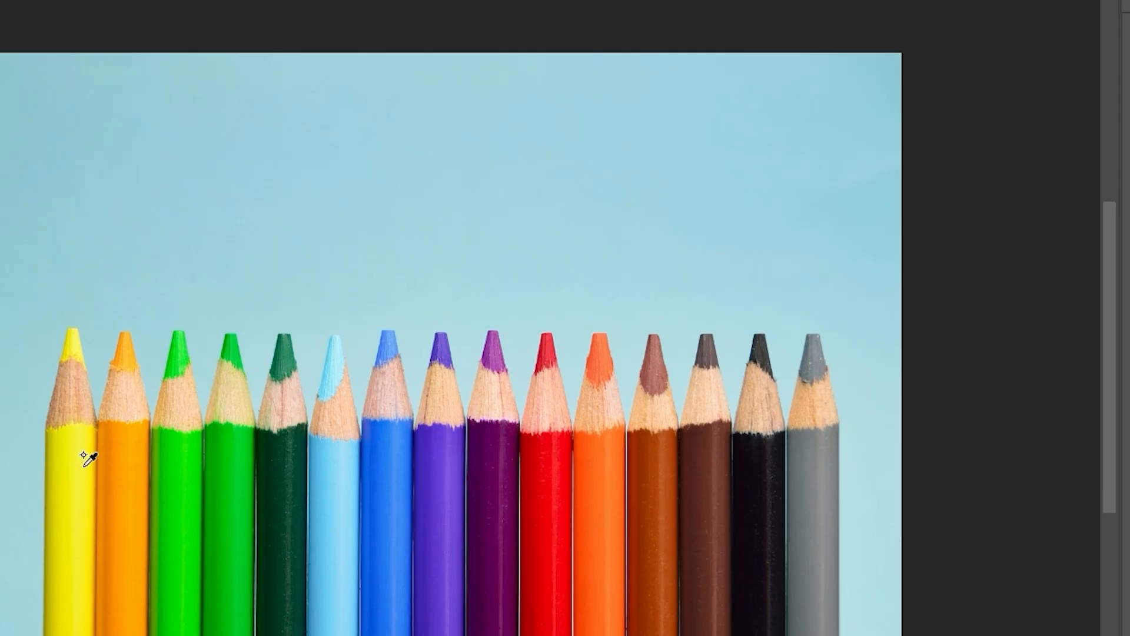
{"action": "left_click", "coordinate": [80, 457]}
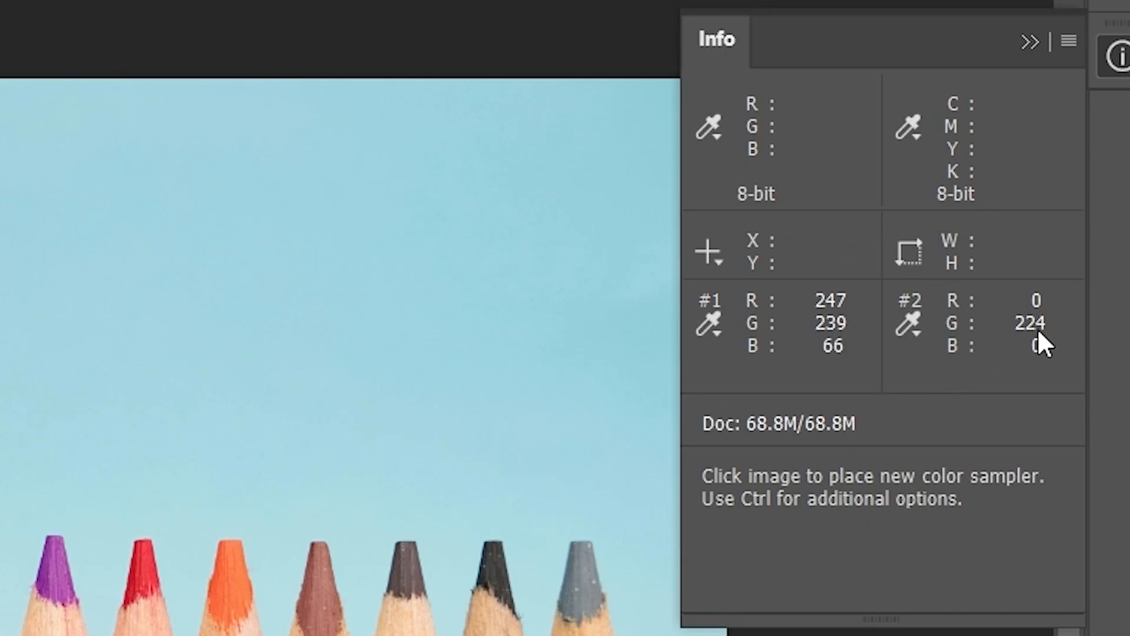
Step: Place four color samplers at different spots on the light blue background above the pencils
{"action": "left_click", "coordinate": [476, 329]}
{"action": "left_click", "coordinate": [896, 285]}
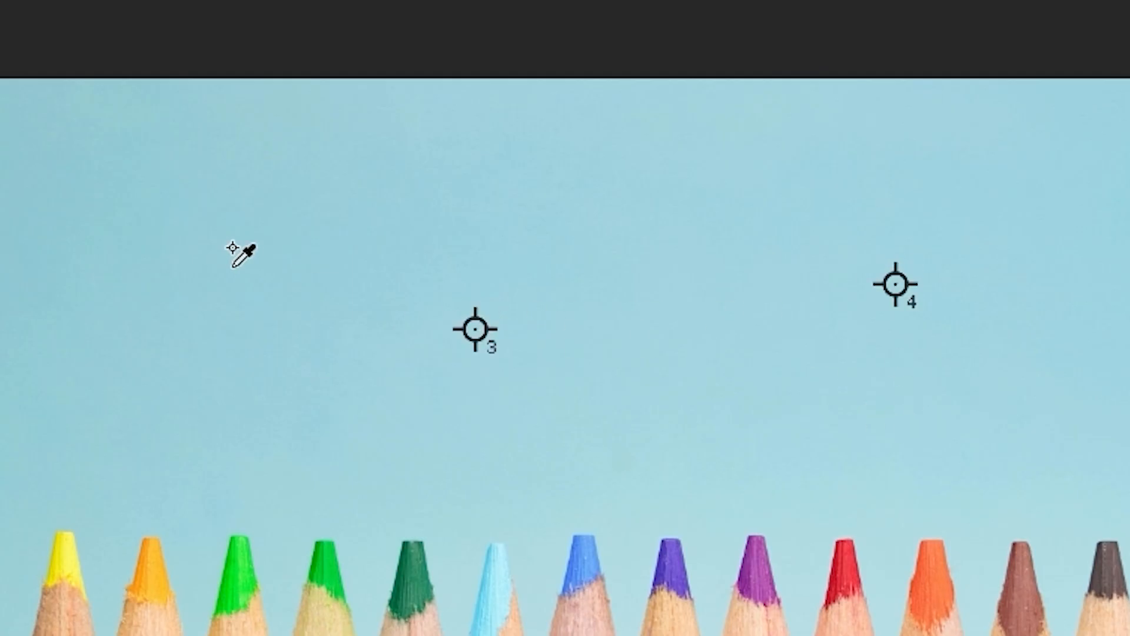
{"action": "left_click", "coordinate": [94, 222]}
{"action": "left_click", "coordinate": [625, 184]}
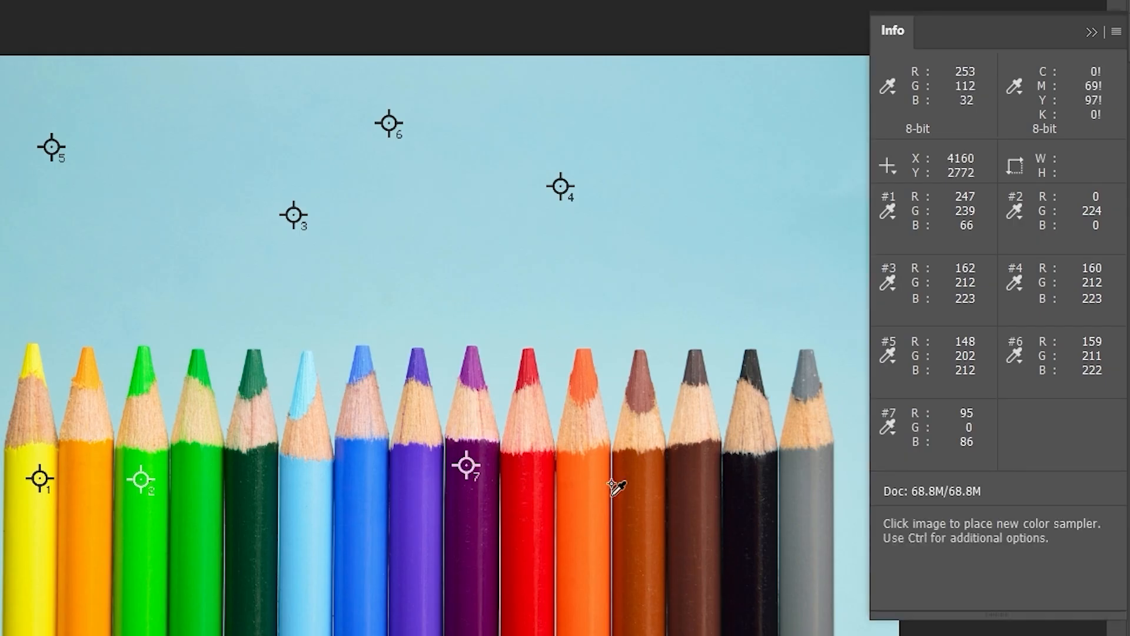
Step: Add color samplers on the dark orange, black and light blue pencils, and try to place one more on the background
{"action": "left_click", "coordinate": [599, 497]}
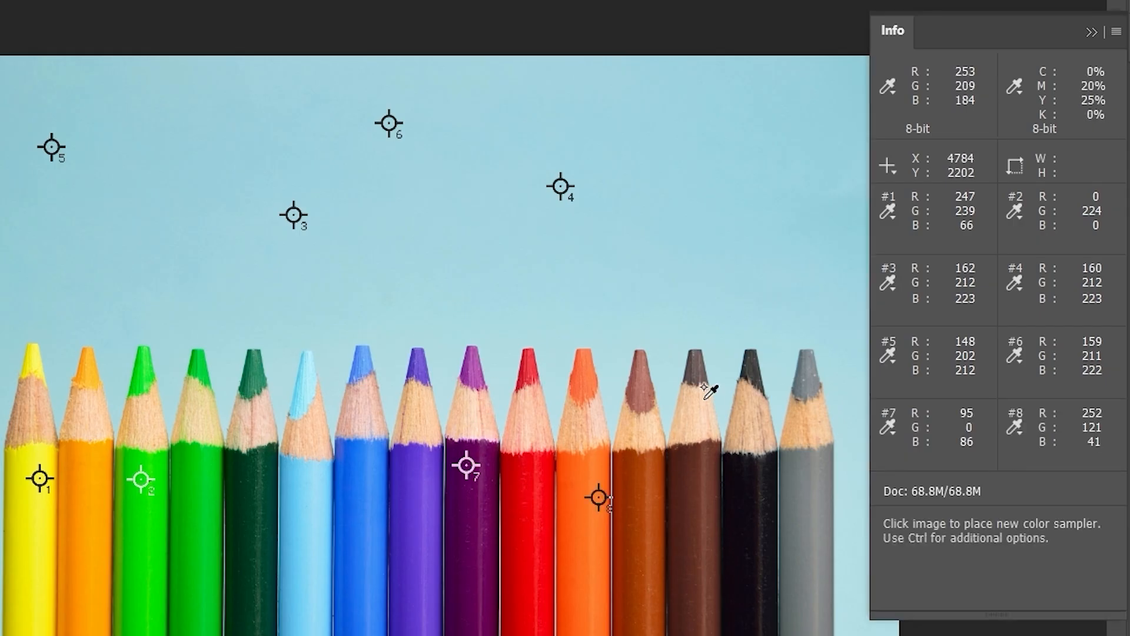
{"action": "left_click", "coordinate": [744, 458]}
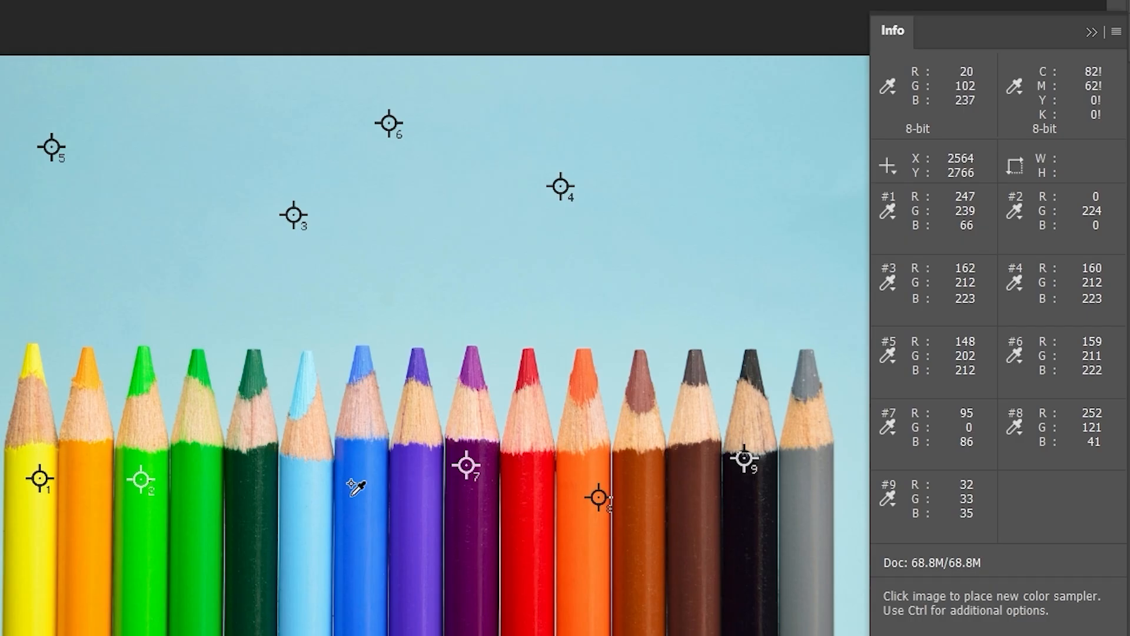
{"action": "left_click", "coordinate": [307, 511]}
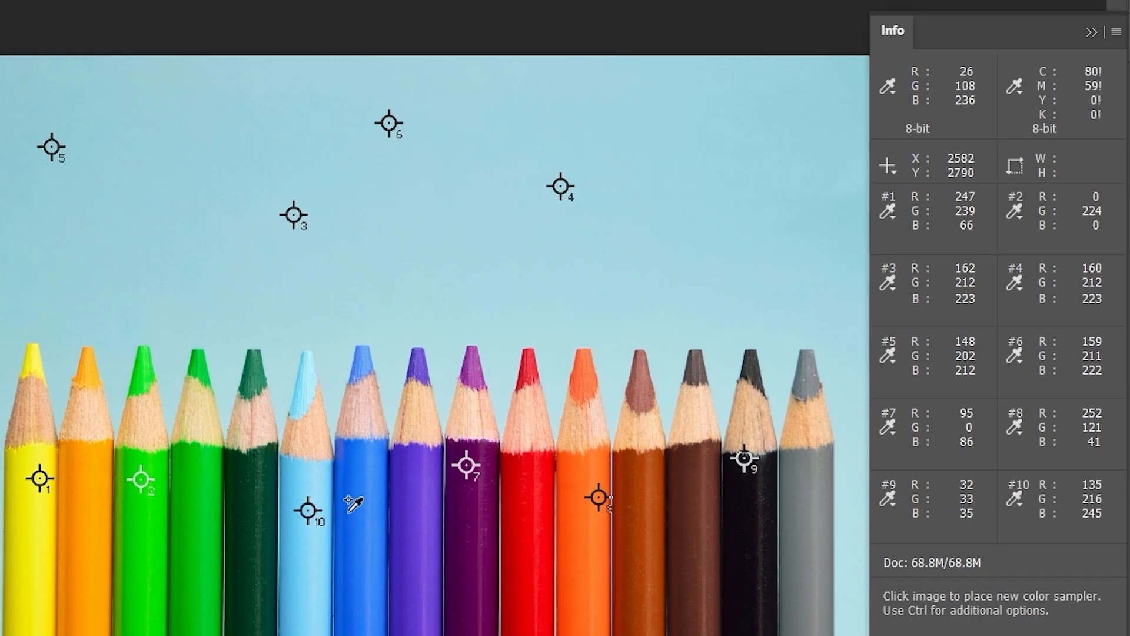
{"action": "left_click", "coordinate": [139, 236]}
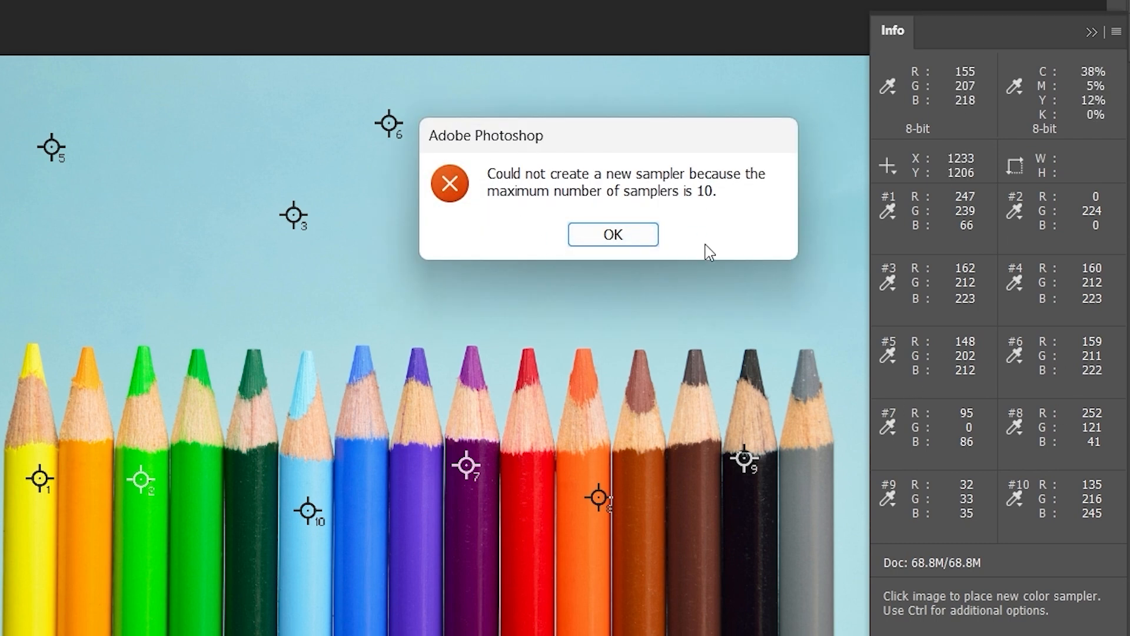
{"action": "left_click", "coordinate": [631, 243]}
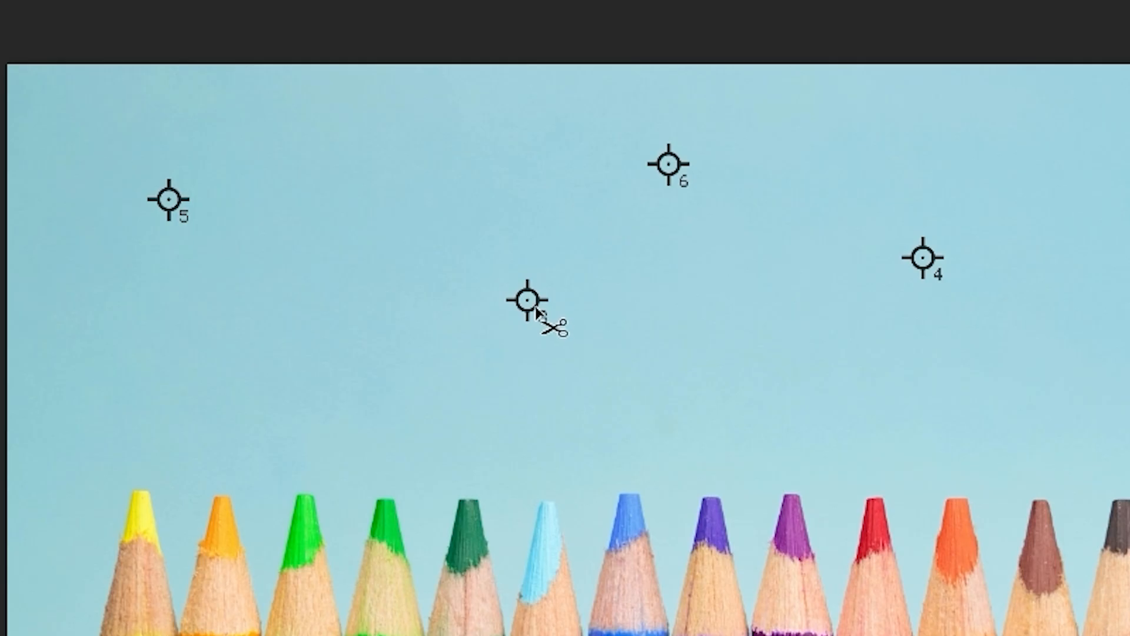
Step: Delete color sampler 3 from the blue background and place a new sampler lower on the yellow pencil
{"action": "left_click", "coordinate": [536, 308], "text": "alt"}
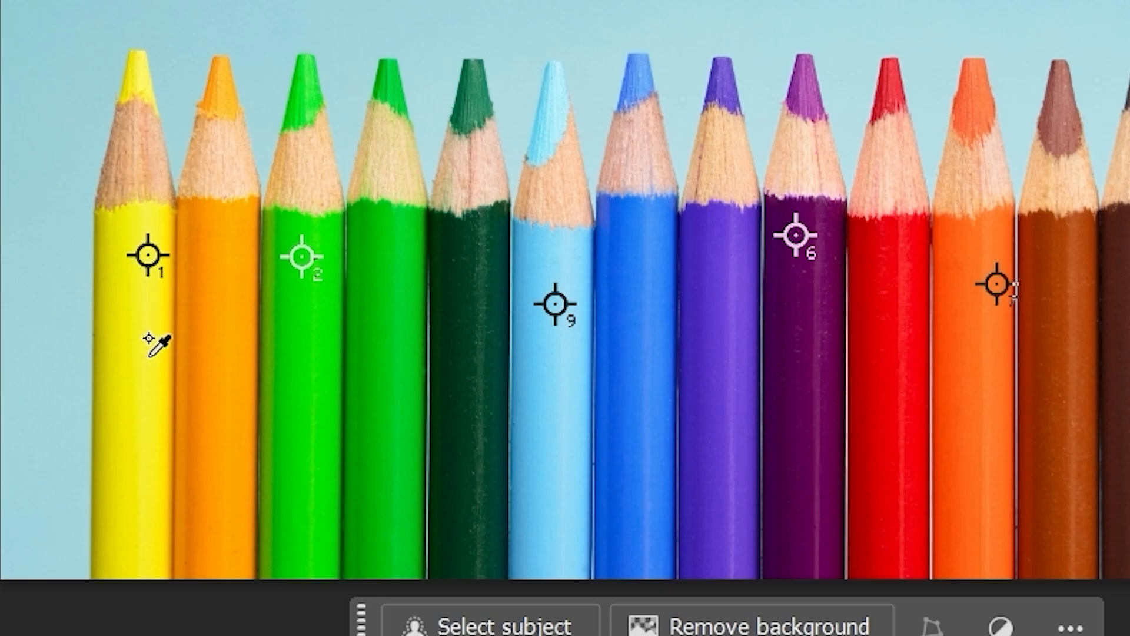
{"action": "left_click", "coordinate": [141, 389]}
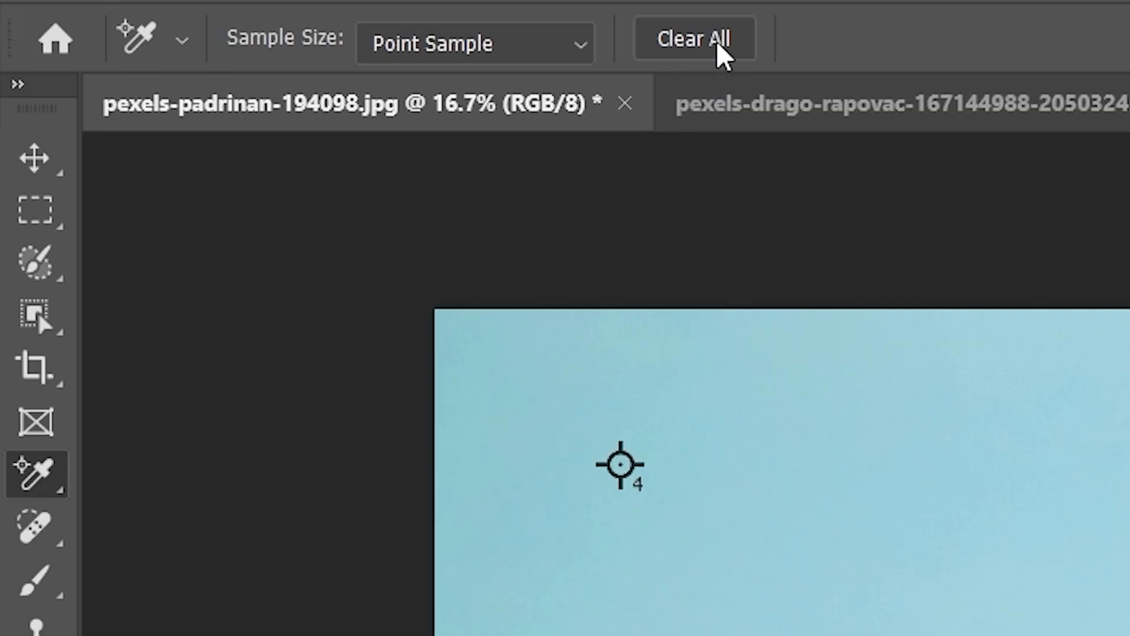
Step: Clear all color samplers and place new ones on the yellow, light orange and two bright green pencils
{"action": "left_click", "coordinate": [723, 52]}
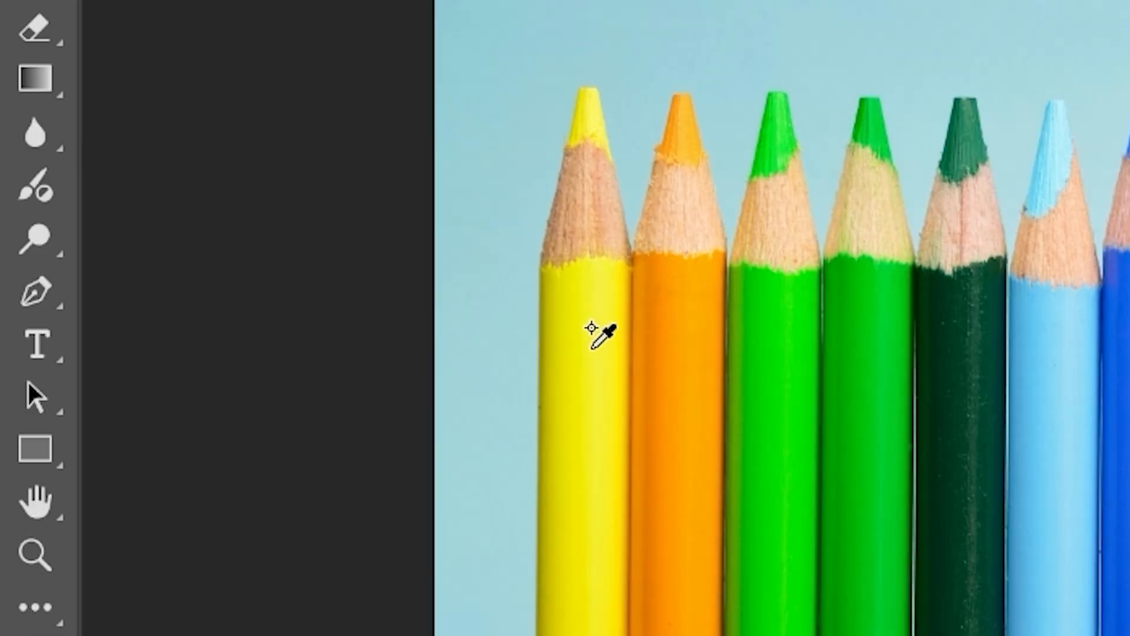
{"action": "left_click", "coordinate": [590, 347]}
{"action": "left_click", "coordinate": [676, 392]}
{"action": "left_click", "coordinate": [762, 396]}
{"action": "left_click", "coordinate": [861, 372]}
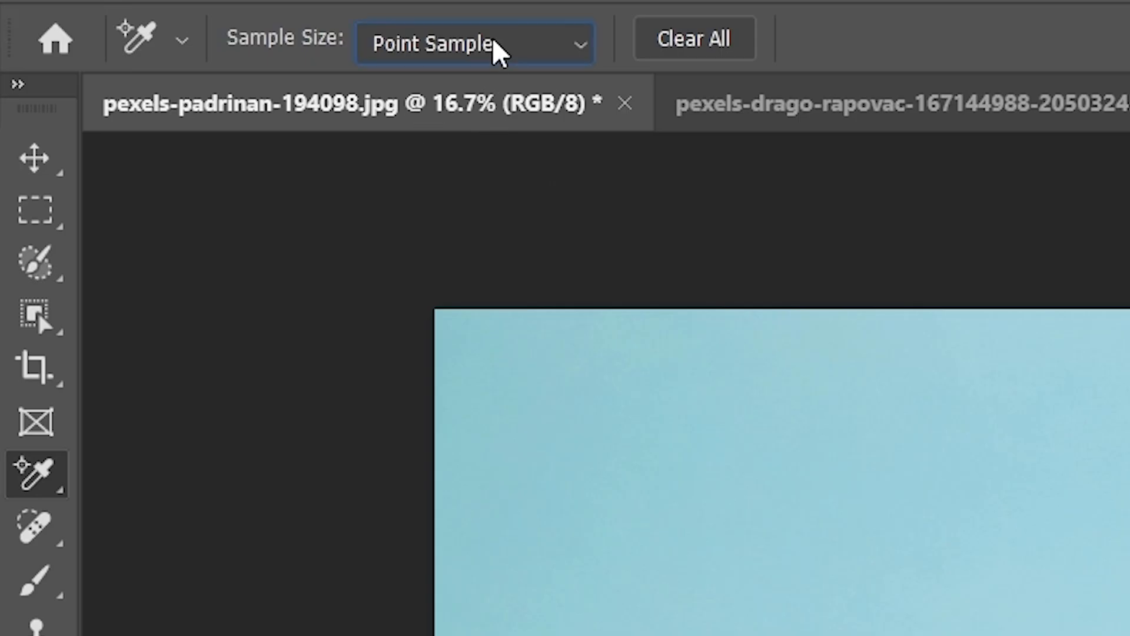
Step: Set the sample size to 3 by 3 Average and place two color samplers on the blue background
{"action": "left_click", "coordinate": [497, 45]}
{"action": "left_click", "coordinate": [457, 118]}
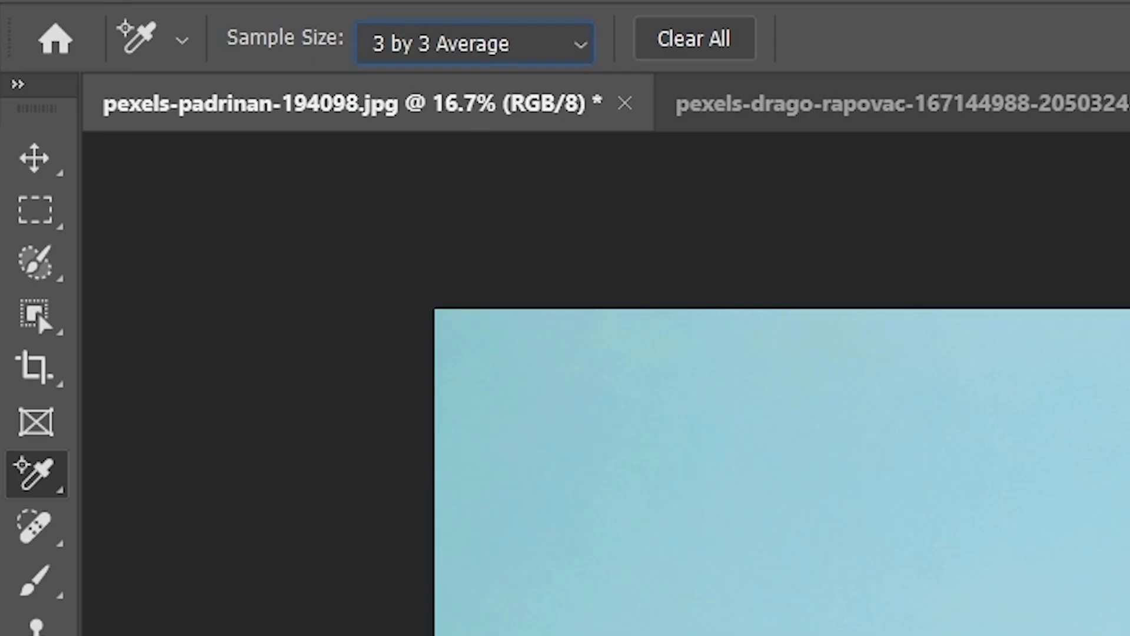
{"action": "left_click", "coordinate": [284, 207]}
{"action": "left_click", "coordinate": [407, 275]}
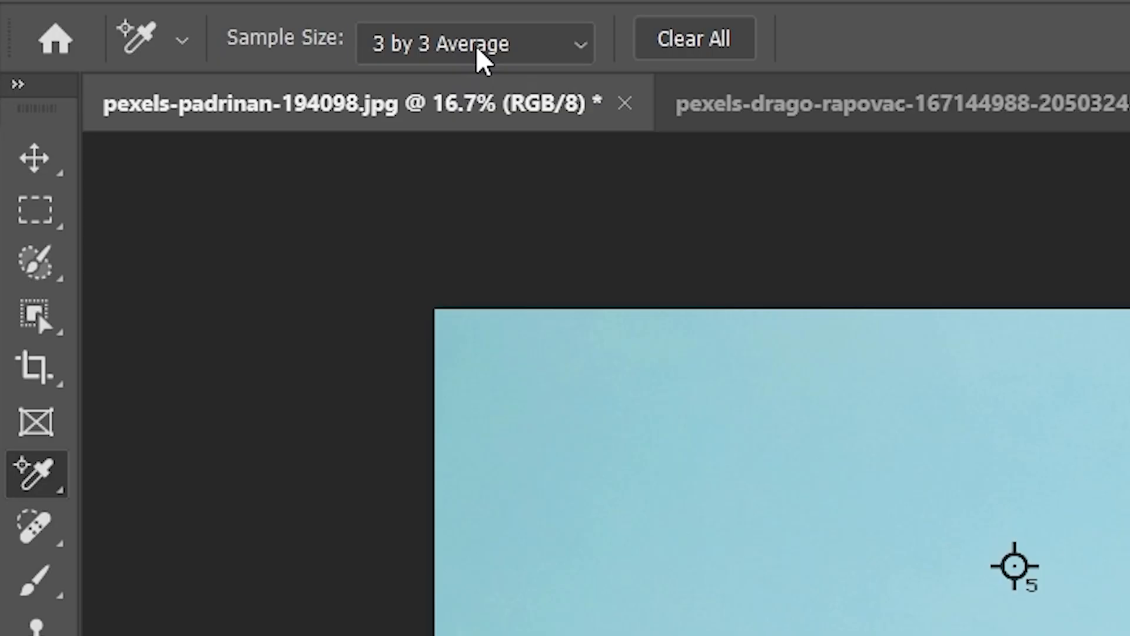
{"action": "left_click", "coordinate": [477, 53]}
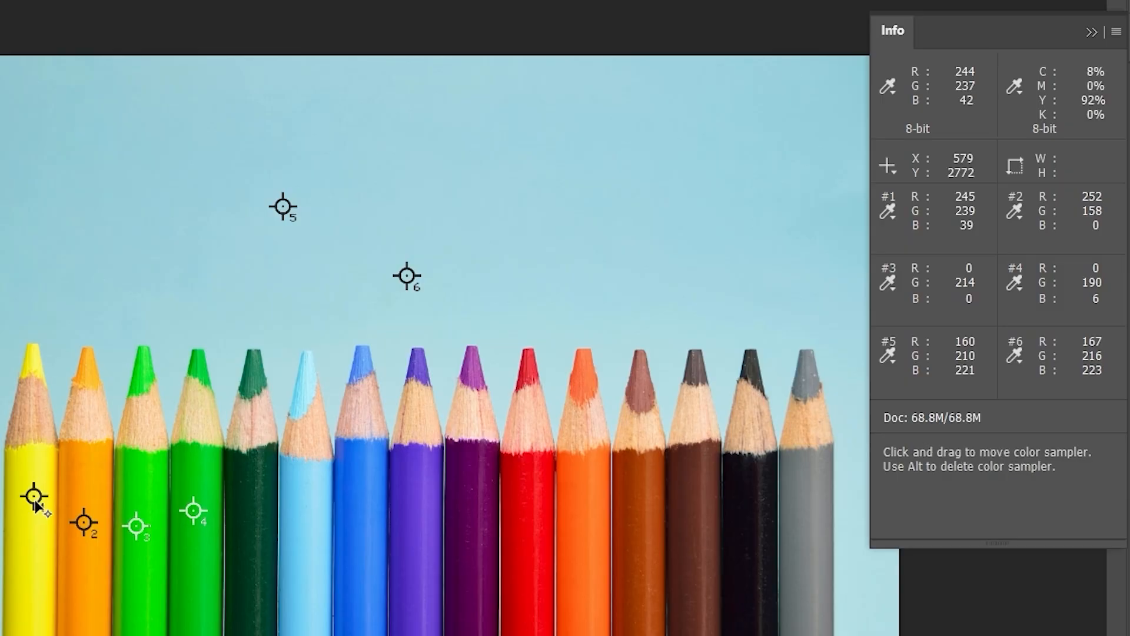
Step: Move color sampler 1 onto the light blue pencil, onto the red pencil, and back onto the yellow pencil
{"action": "mouse_move", "coordinate": [36, 486]}
{"action": "left_mouse_down"}
{"action": "mouse_move", "coordinate": [27, 550]}
{"action": "mouse_move", "coordinate": [316, 555]}
{"action": "mouse_move", "coordinate": [364, 498]}
{"action": "mouse_move", "coordinate": [313, 527]}
{"action": "left_mouse_up"}
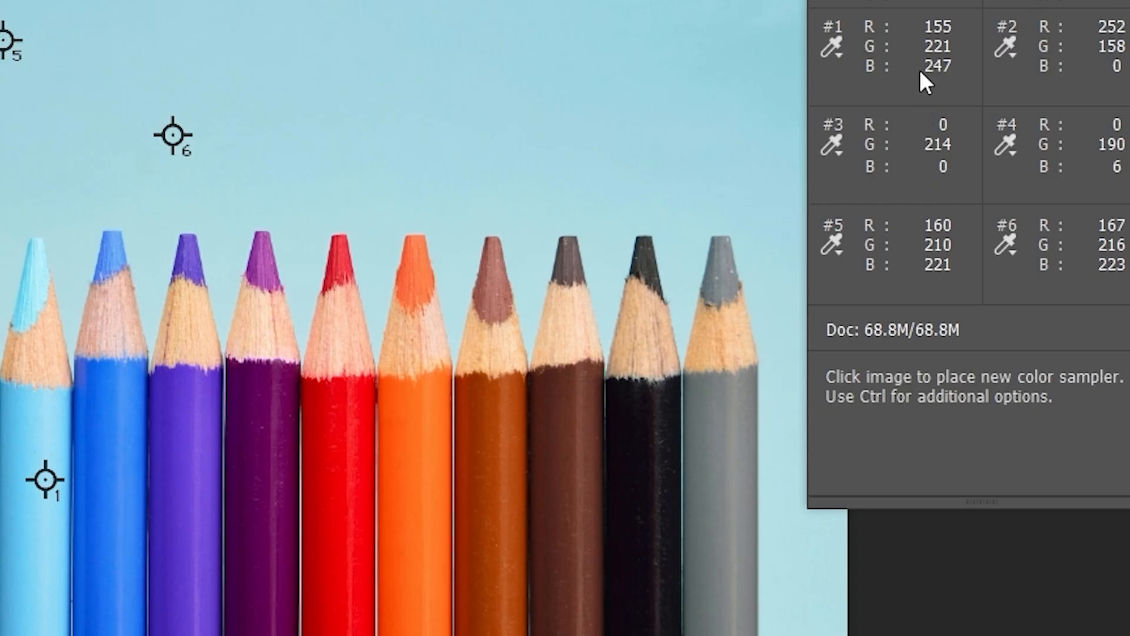
{"action": "mouse_move", "coordinate": [45, 479]}
{"action": "left_mouse_down"}
{"action": "mouse_move", "coordinate": [189, 497]}
{"action": "mouse_move", "coordinate": [341, 454]}
{"action": "mouse_move", "coordinate": [336, 436]}
{"action": "left_mouse_up"}
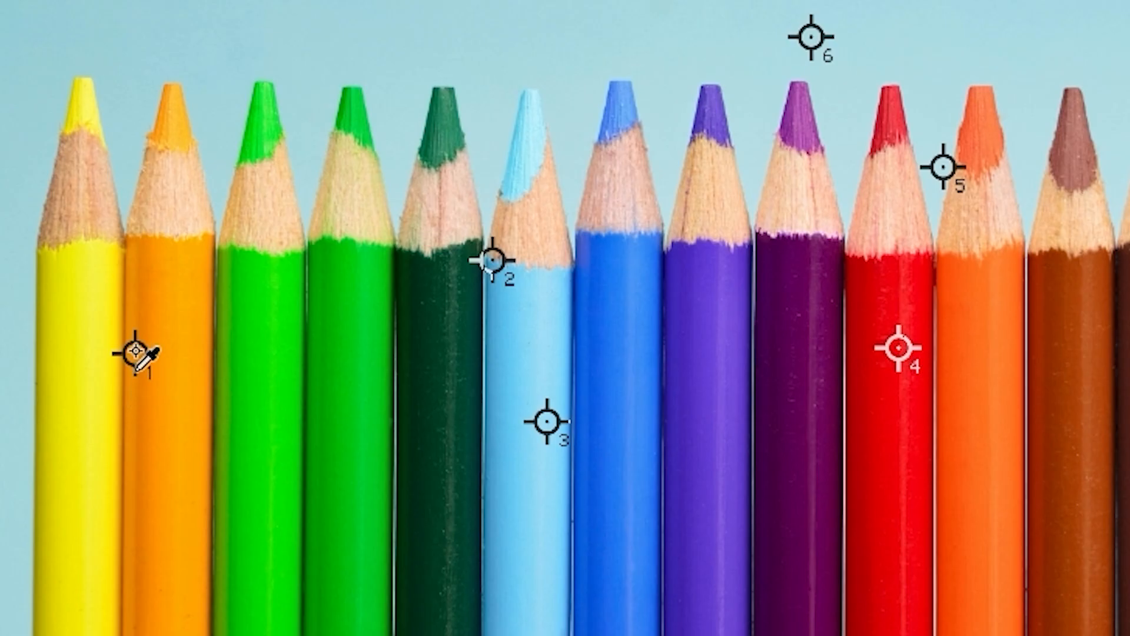
{"action": "mouse_move", "coordinate": [135, 357]}
{"action": "left_mouse_down"}
{"action": "mouse_move", "coordinate": [167, 356]}
{"action": "mouse_move", "coordinate": [86, 316]}
{"action": "left_mouse_up"}
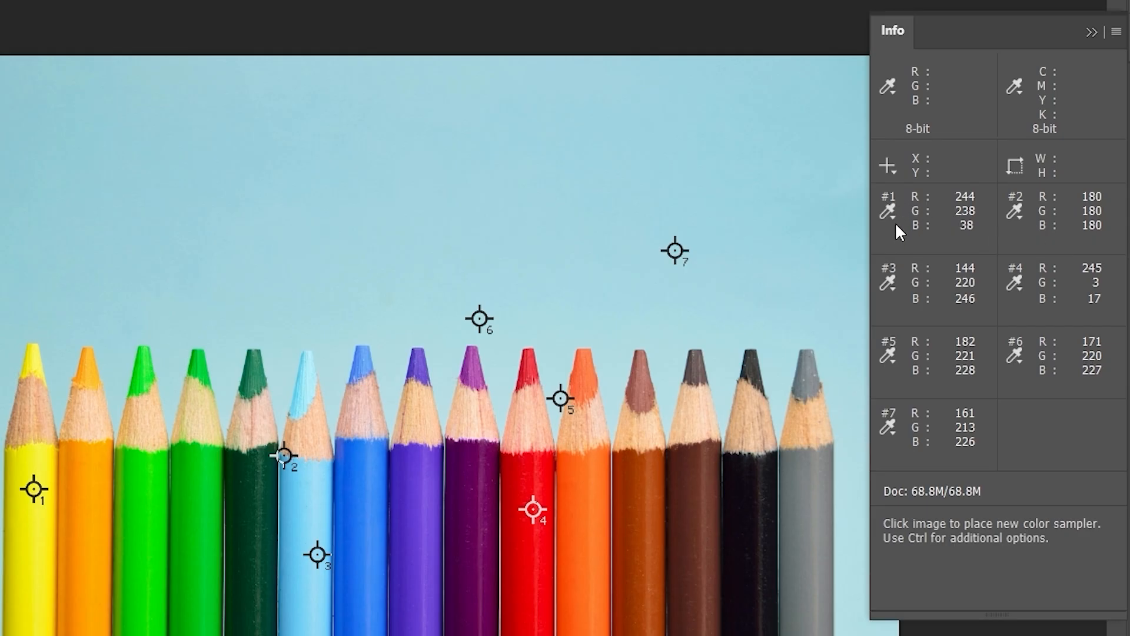
Step: Switch the readout of color sampler 1 to HSB Color
{"action": "left_click", "coordinate": [896, 217]}
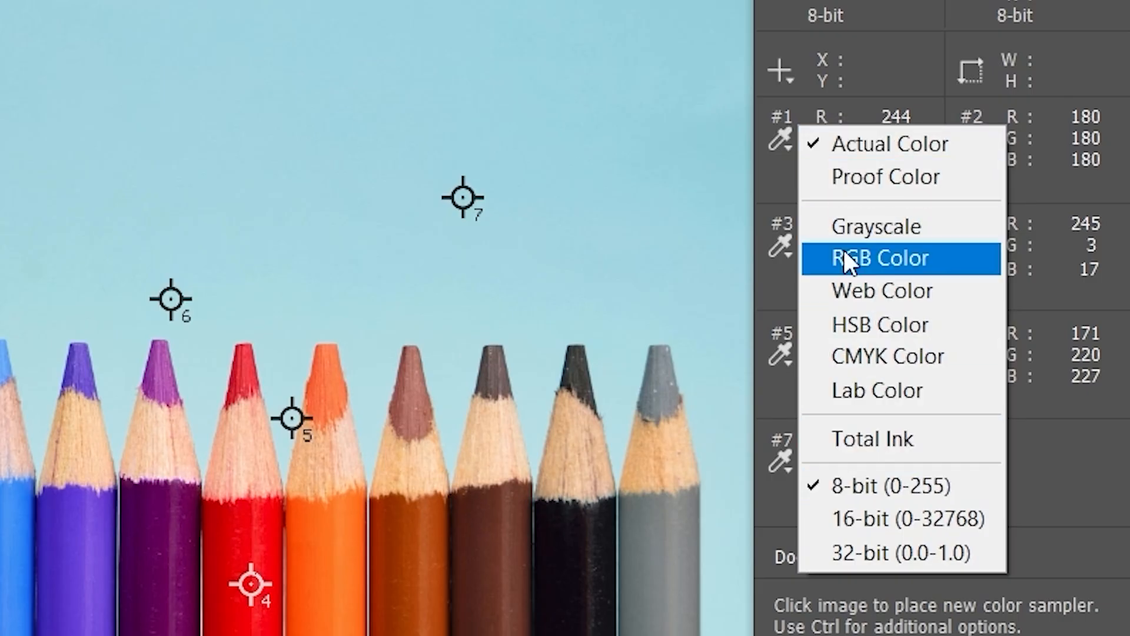
{"action": "left_click", "coordinate": [884, 257]}
{"action": "left_click", "coordinate": [878, 259]}
{"action": "left_click", "coordinate": [878, 321]}
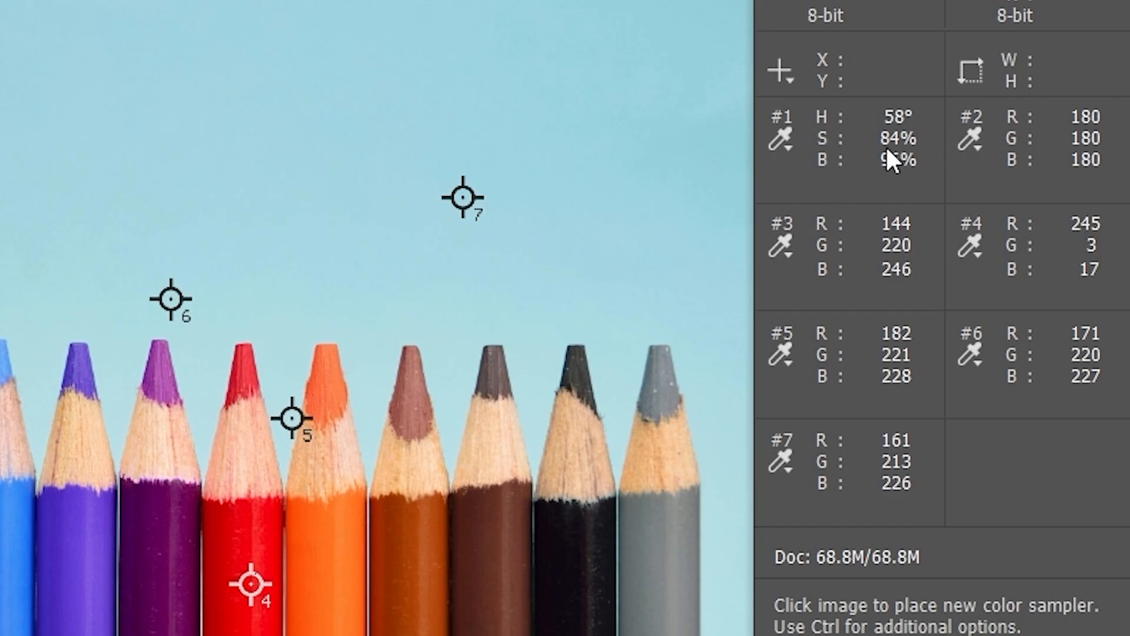
Step: Return the readout of color sampler 1 to Actual Color
{"action": "left_click", "coordinate": [780, 137]}
{"action": "left_click", "coordinate": [809, 146]}
{"action": "left_click", "coordinate": [782, 142]}
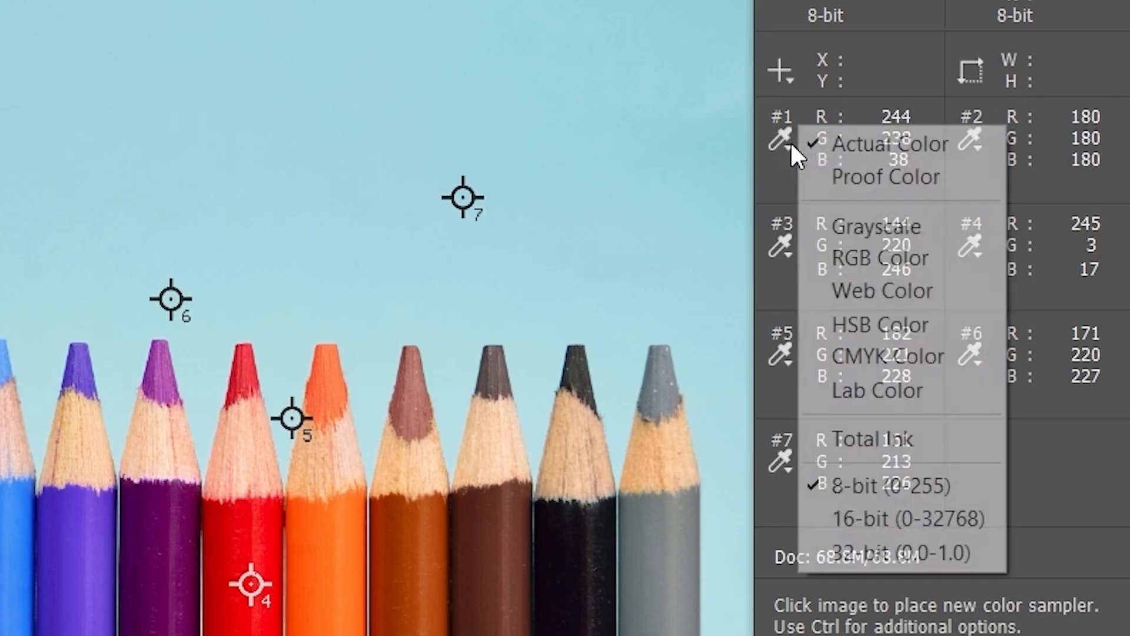
{"action": "left_click", "coordinate": [851, 147]}
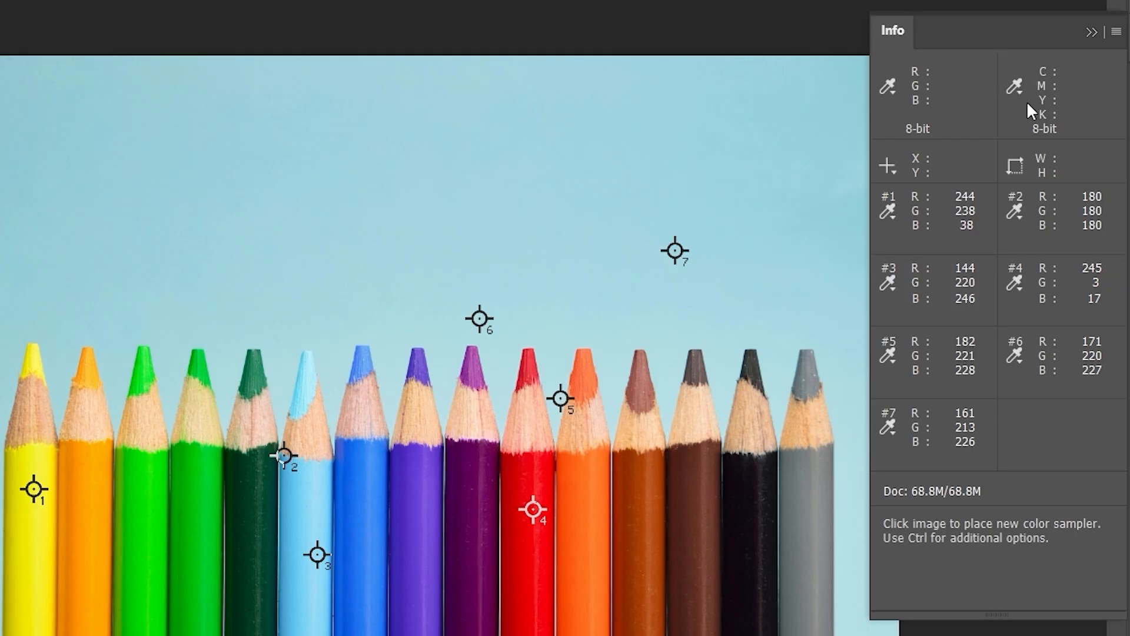
Step: View the color mode options of the first pointer color readout and collapse the Info panel
{"action": "left_click", "coordinate": [892, 90]}
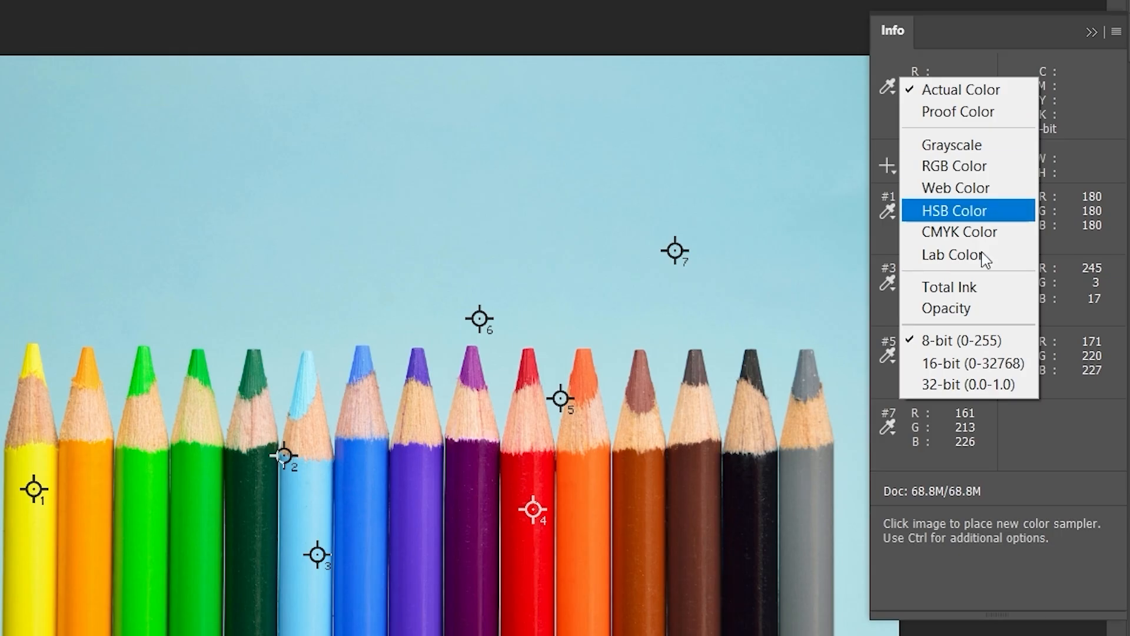
{"action": "left_click", "coordinate": [1092, 32]}
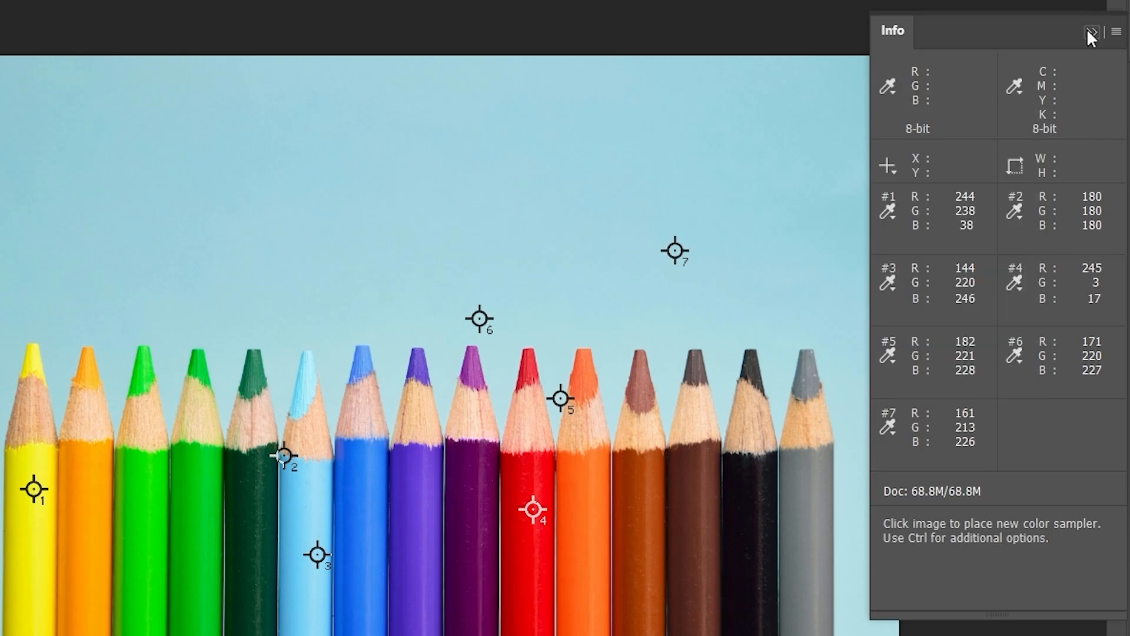
{"action": "left_click", "coordinate": [1093, 33]}
Step: Reopen the Info panel and collapse it, twice in a row
{"action": "left_click", "coordinate": [1129, 41]}
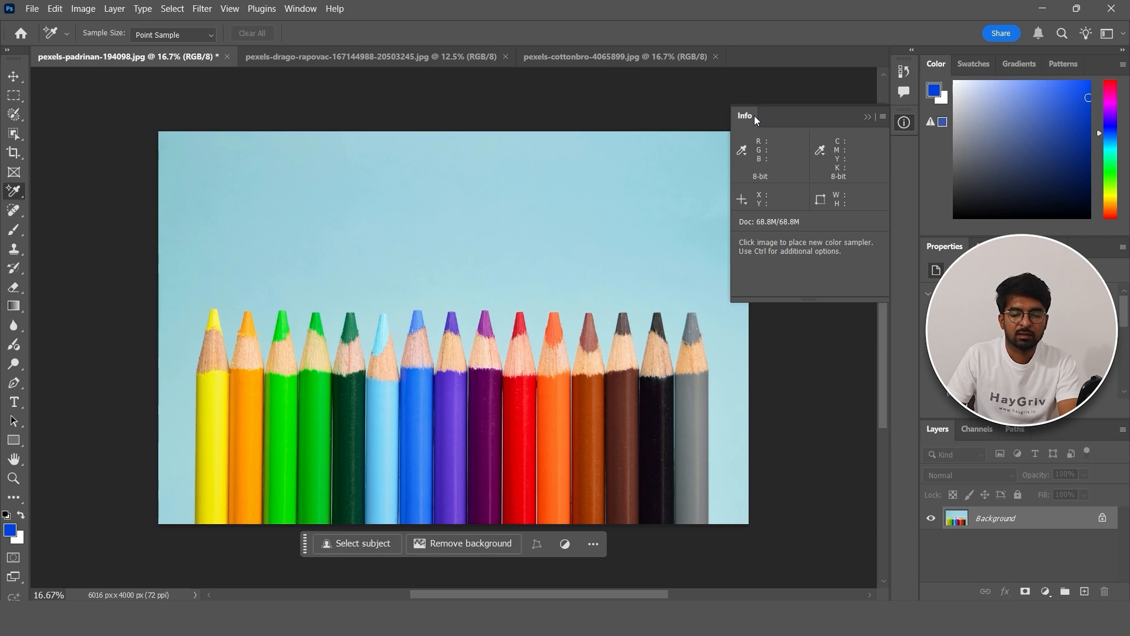
{"action": "left_click", "coordinate": [868, 117]}
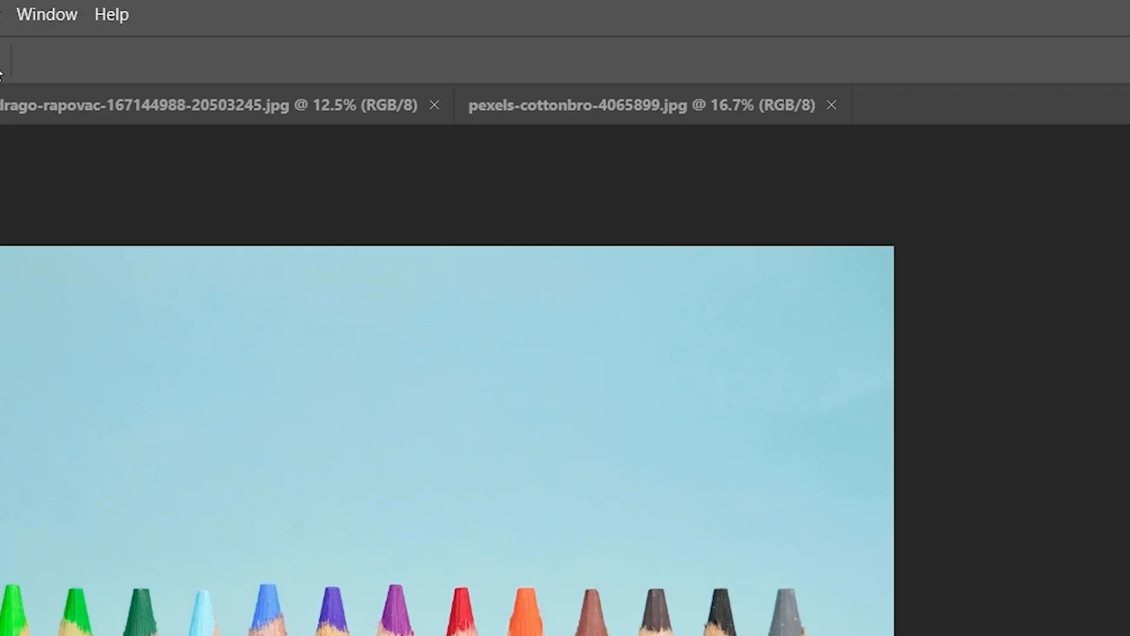
{"action": "left_click", "coordinate": [296, 8]}
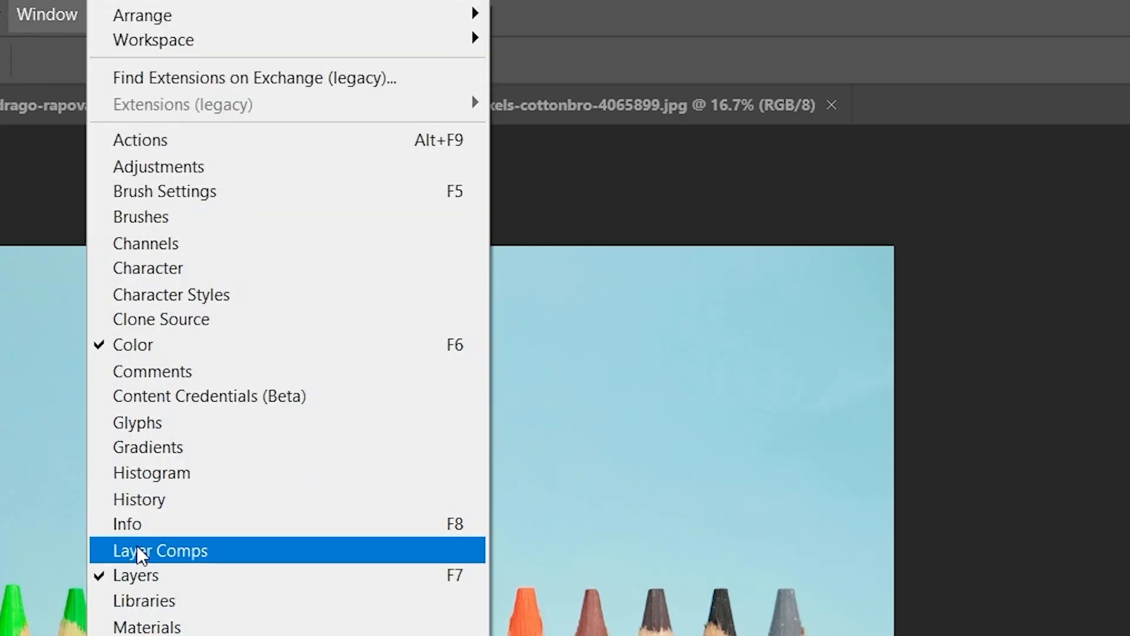
{"action": "left_click", "coordinate": [436, 533]}
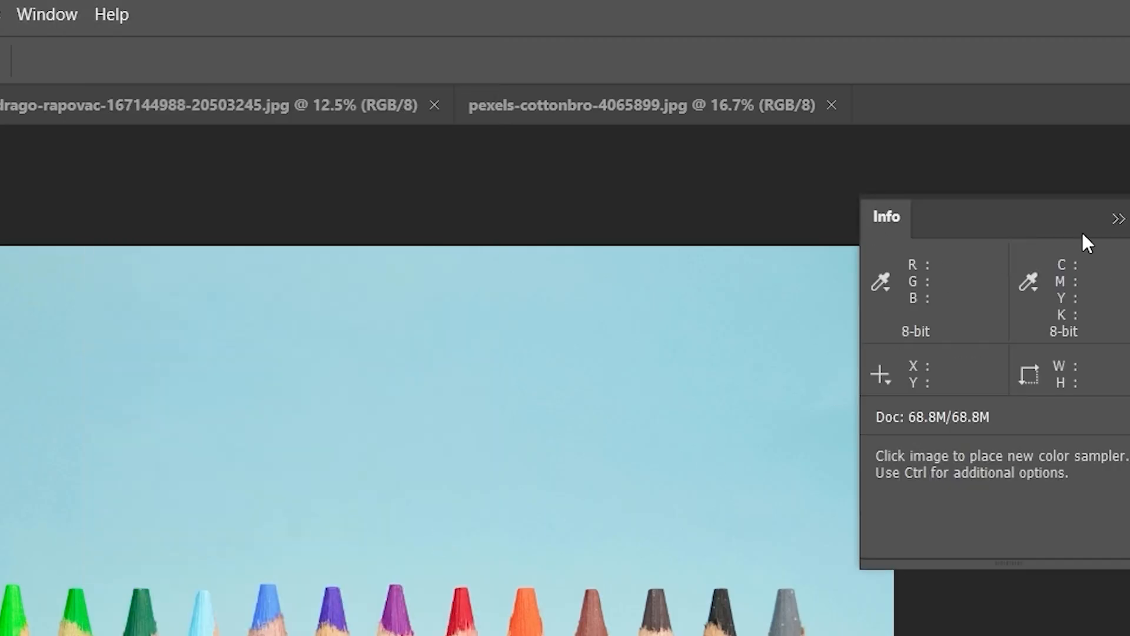
{"action": "left_click", "coordinate": [1118, 220]}
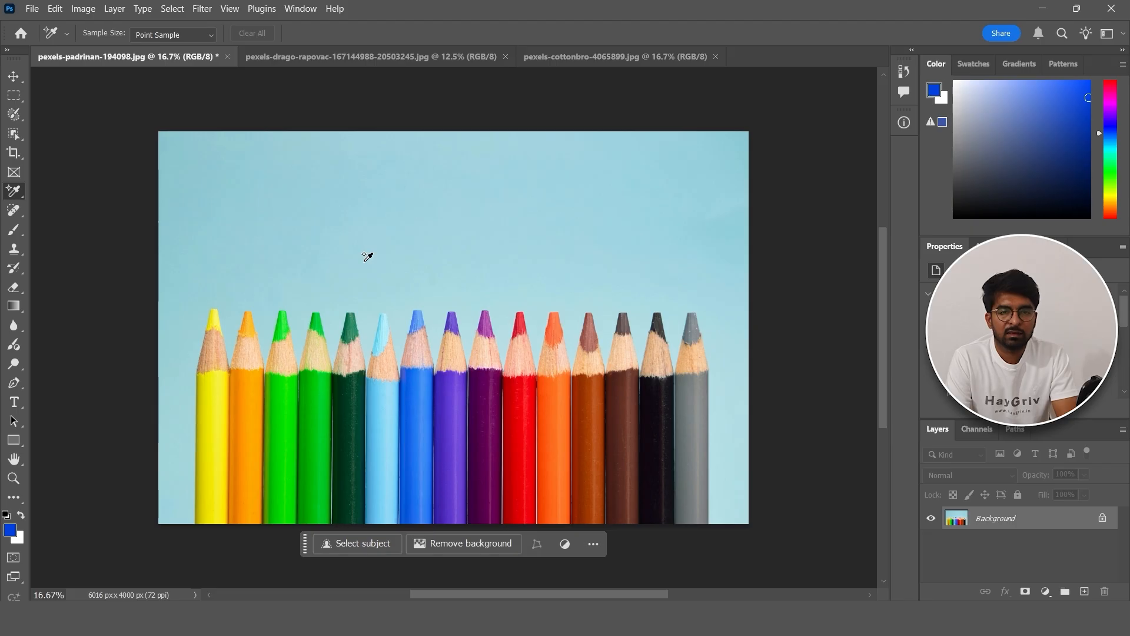